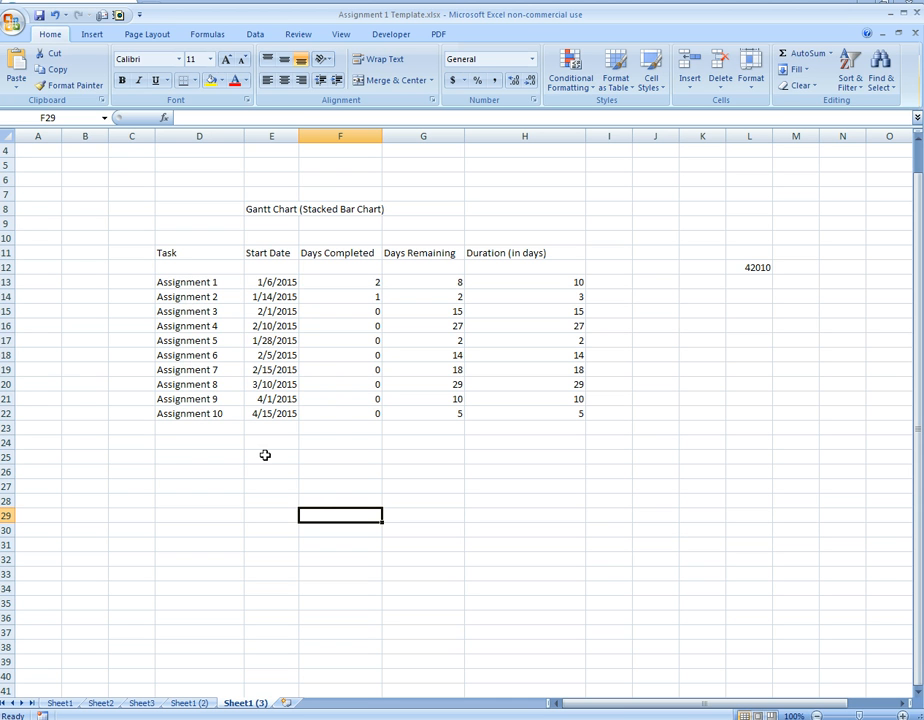
Clear the Days Remaining formulas for all ten assignments in G13:G22
left_click(336, 281)
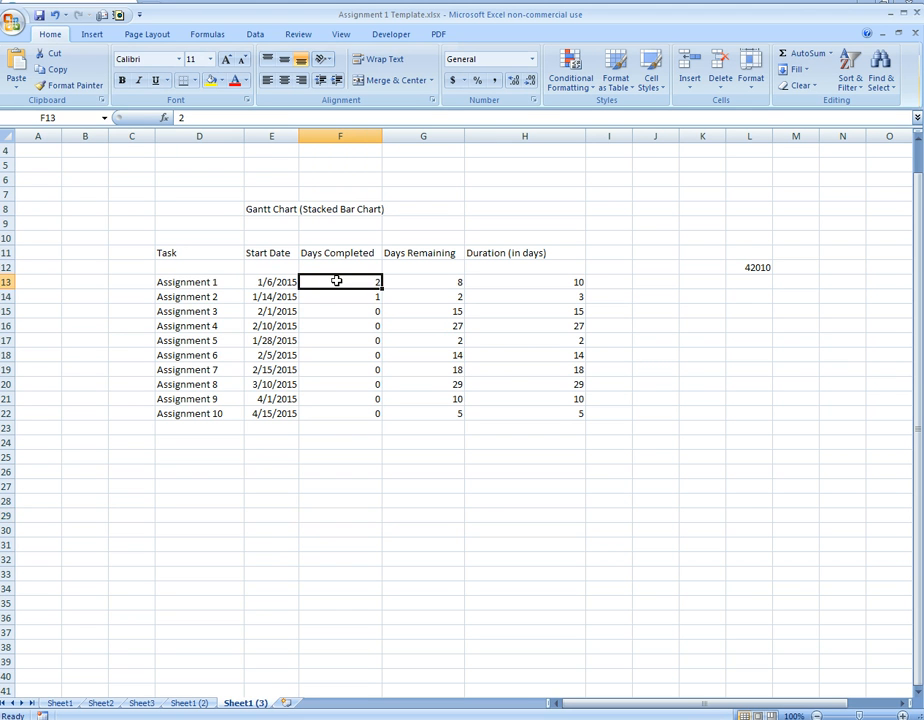
left_click(358, 297)
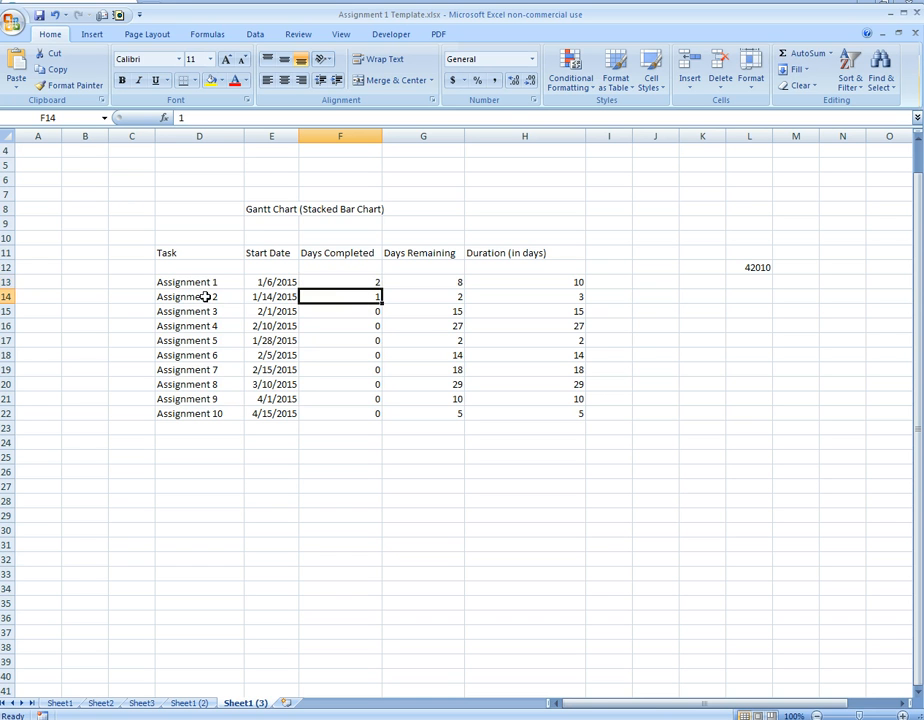
left_click(419, 285)
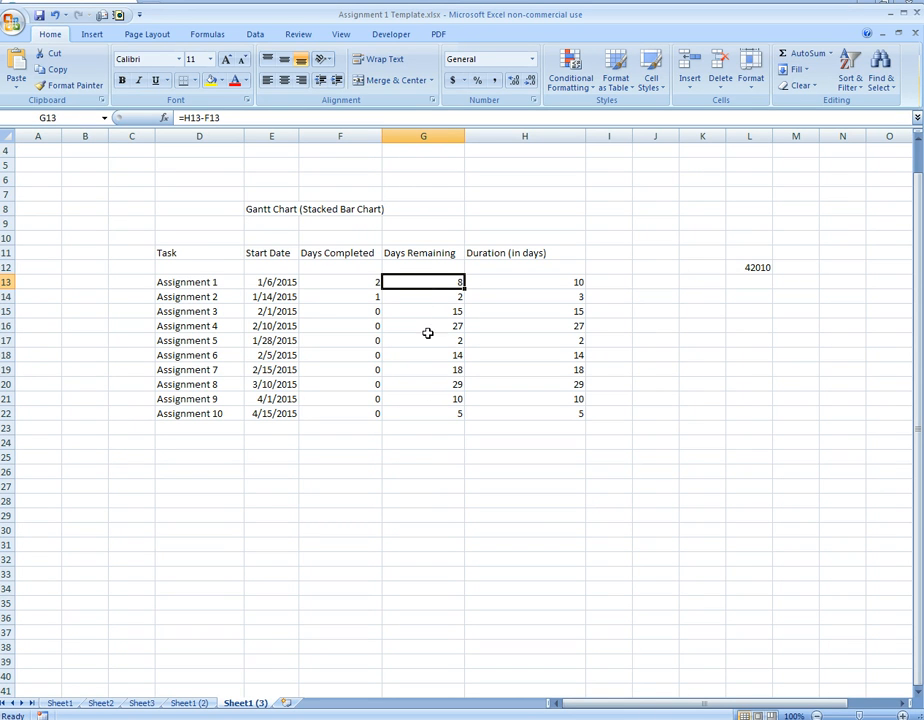
left_click_drag(423, 278, 426, 409)
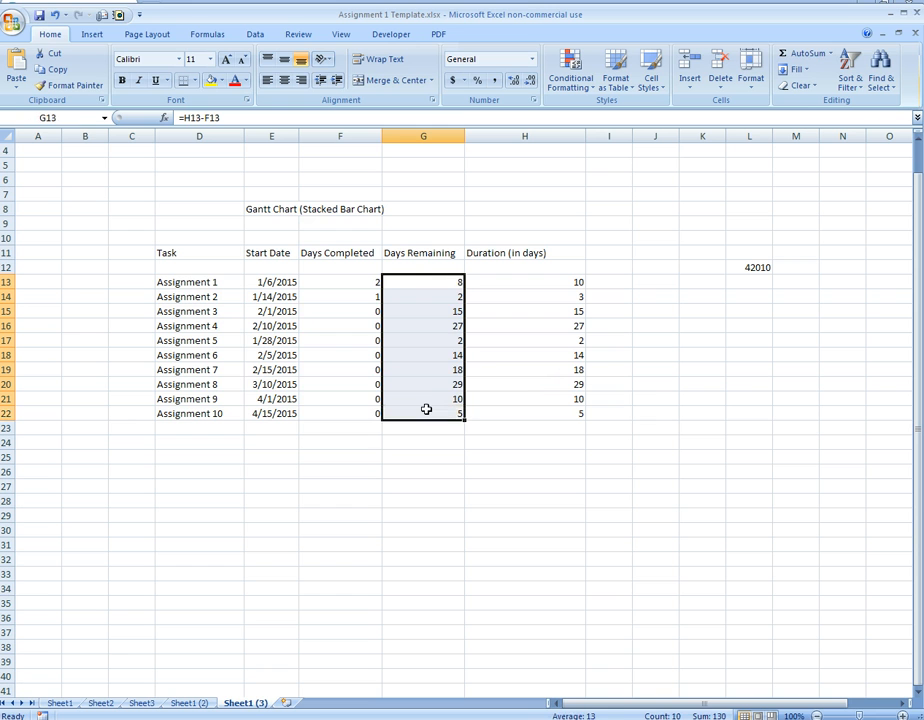
key("Delete")
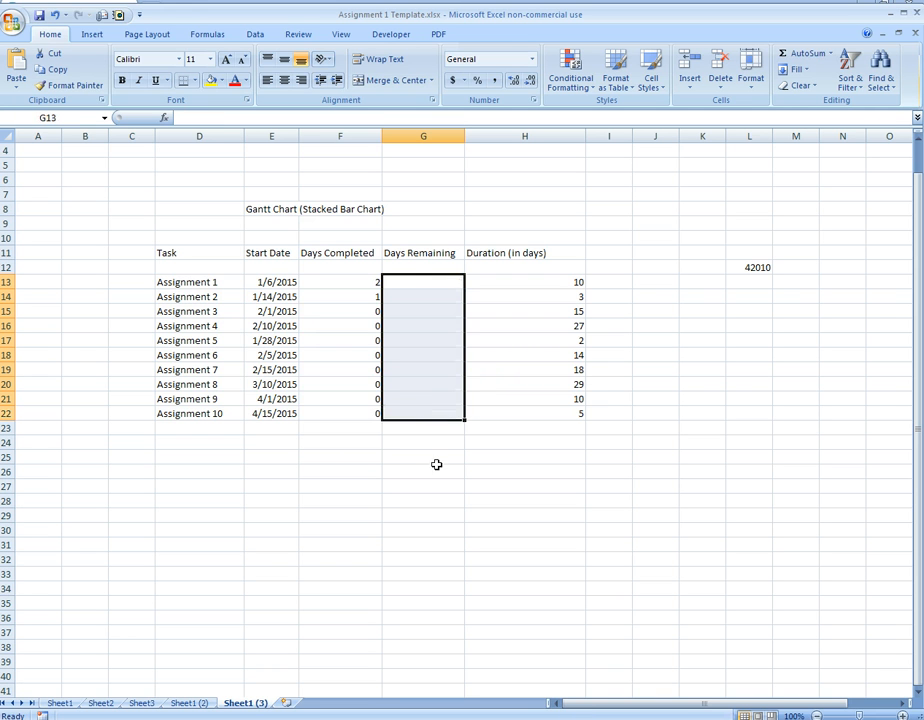
Insert an empty 2-D stacked bar chart on the sheet, with an empty cell below the table selected
left_click(437, 497)
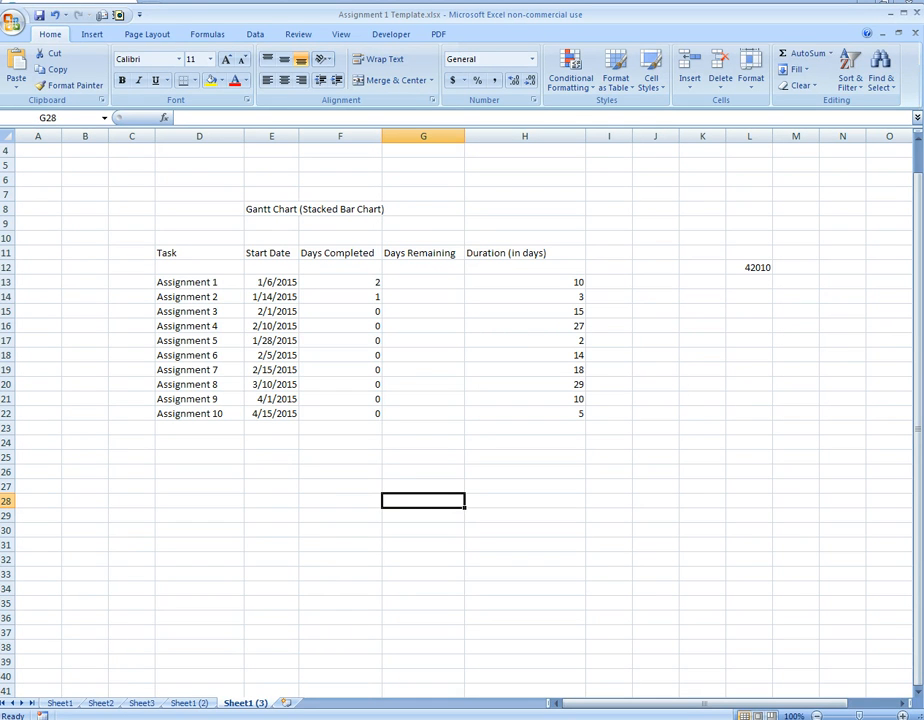
left_click(90, 35)
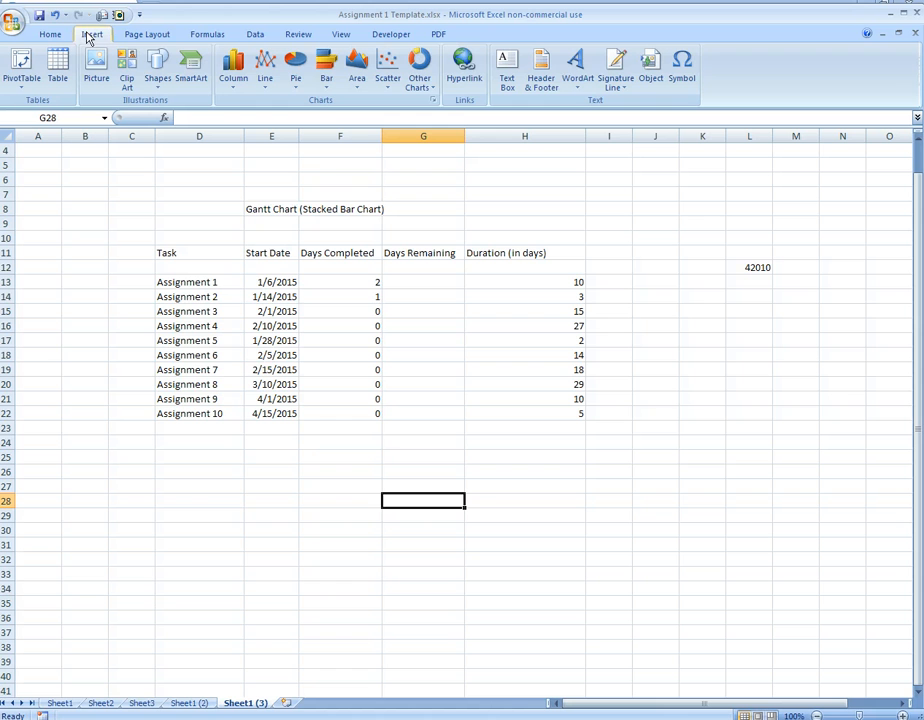
left_click(327, 78)
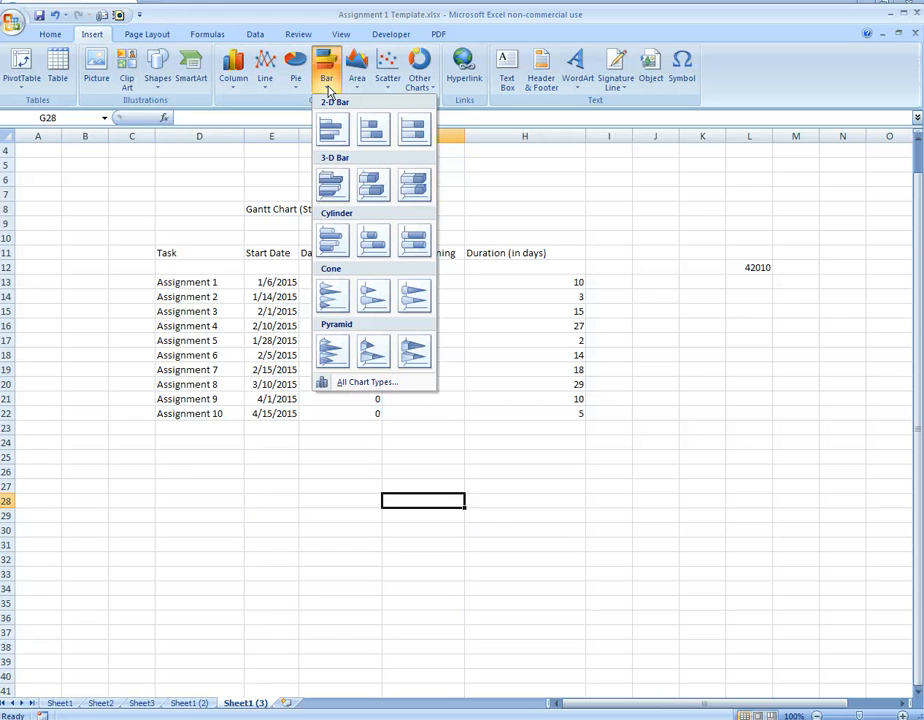
left_click(371, 140)
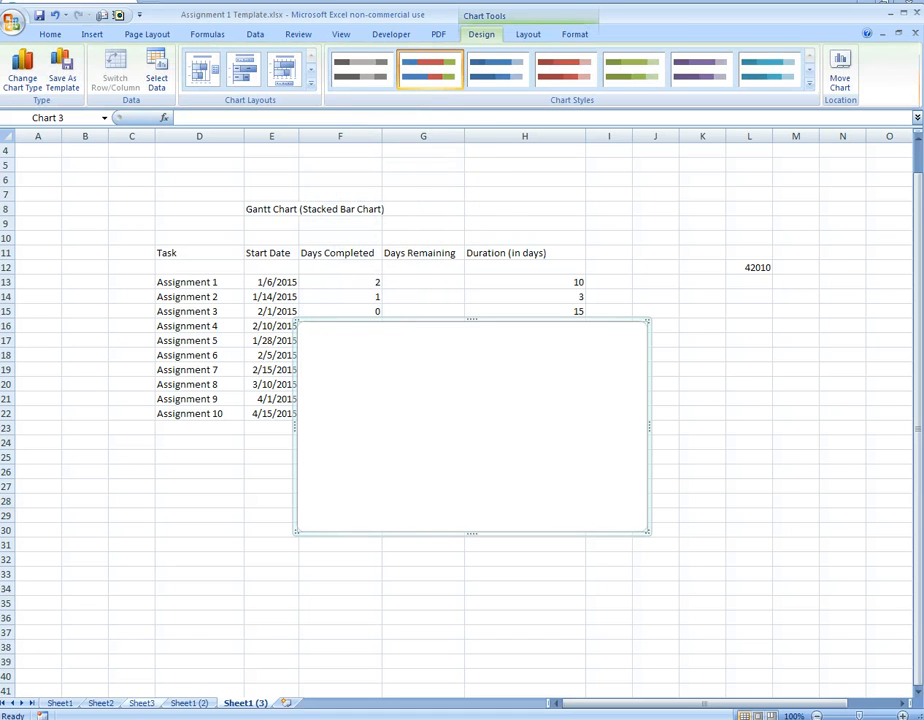
Add a chart data series named "Start Date" with the values from E13:E22
right_click(295, 458)
key("Escape")
right_click(297, 447)
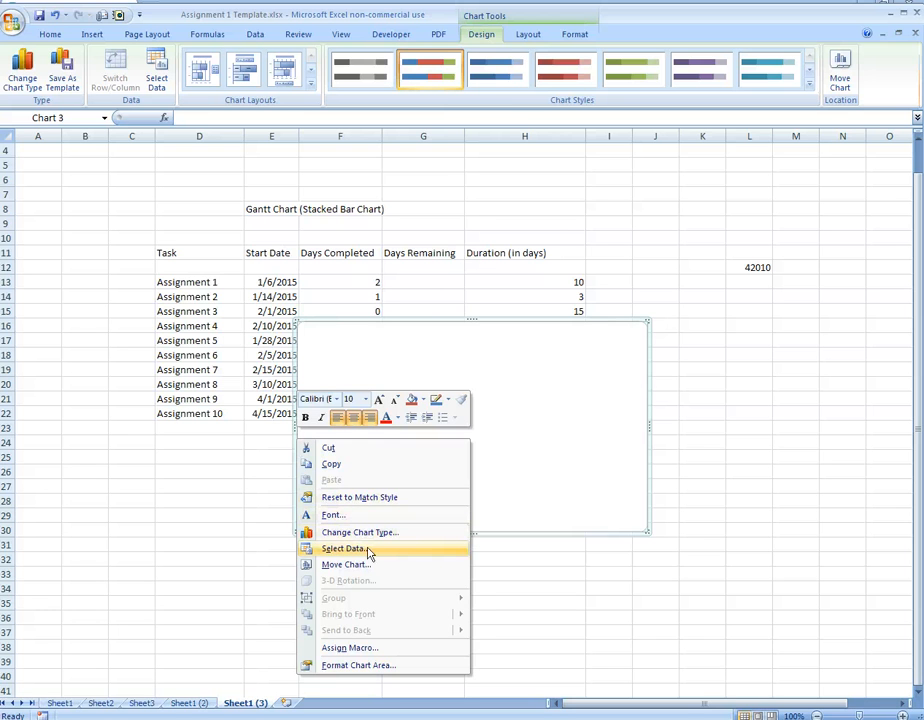
left_click(345, 549)
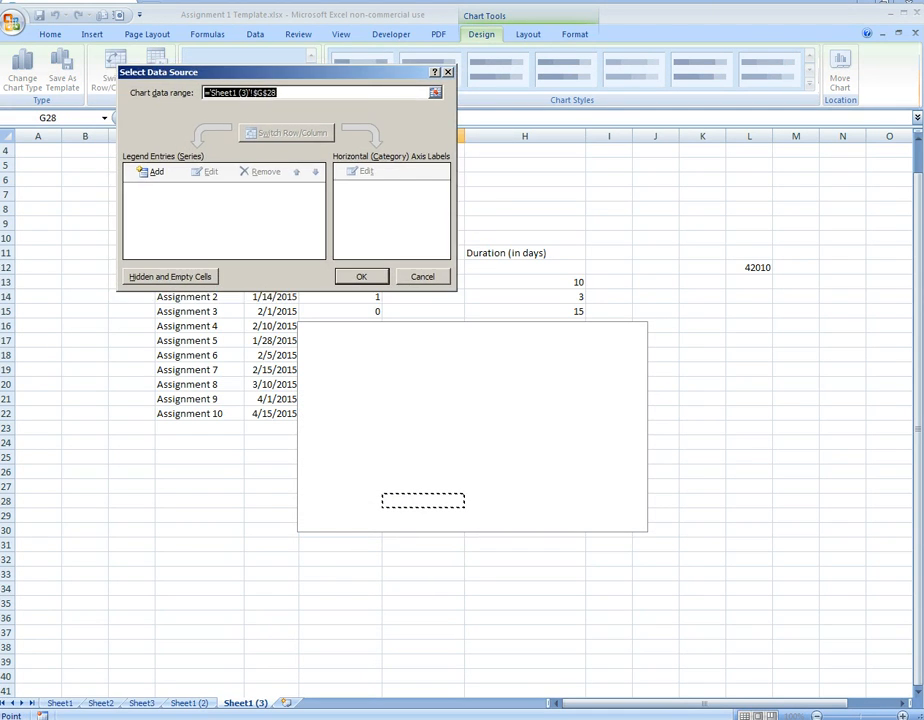
left_click_drag(338, 77, 686, 172)
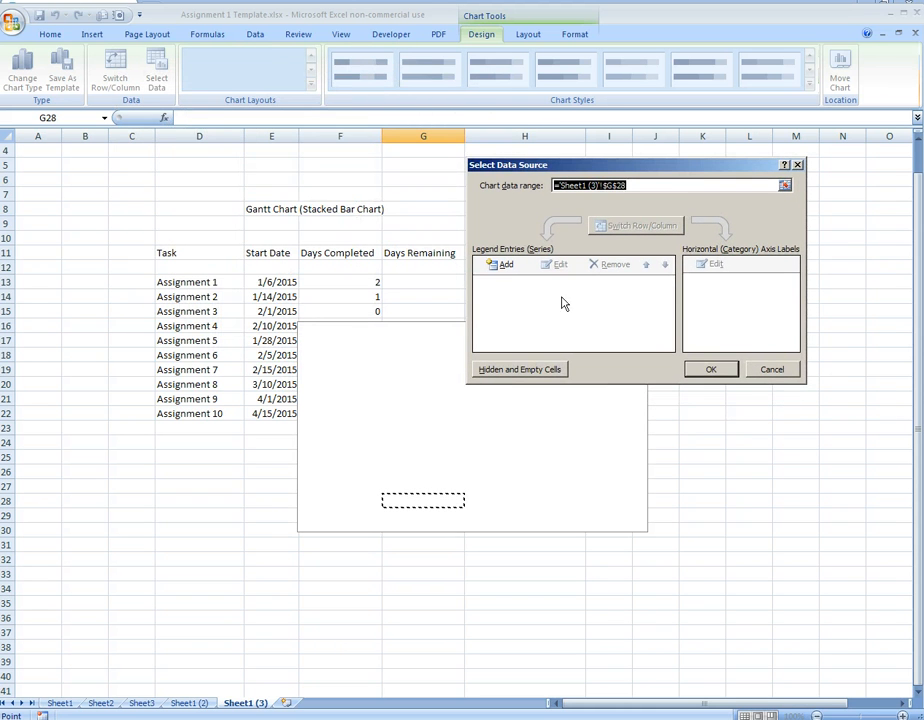
left_click(502, 266)
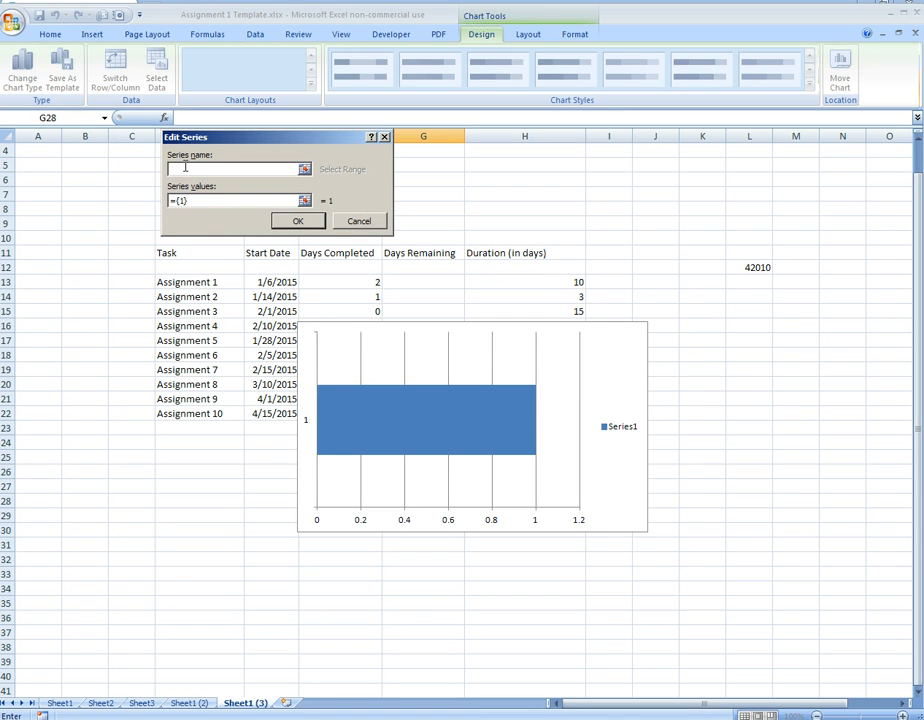
type("Start Date")
left_click(305, 203)
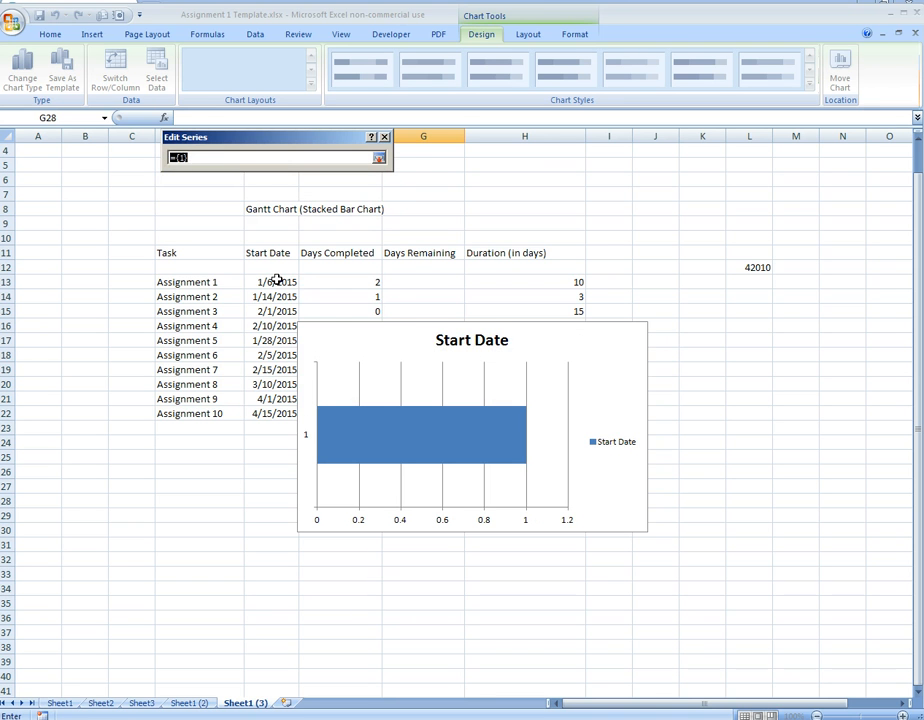
left_click_drag(277, 281, 268, 414)
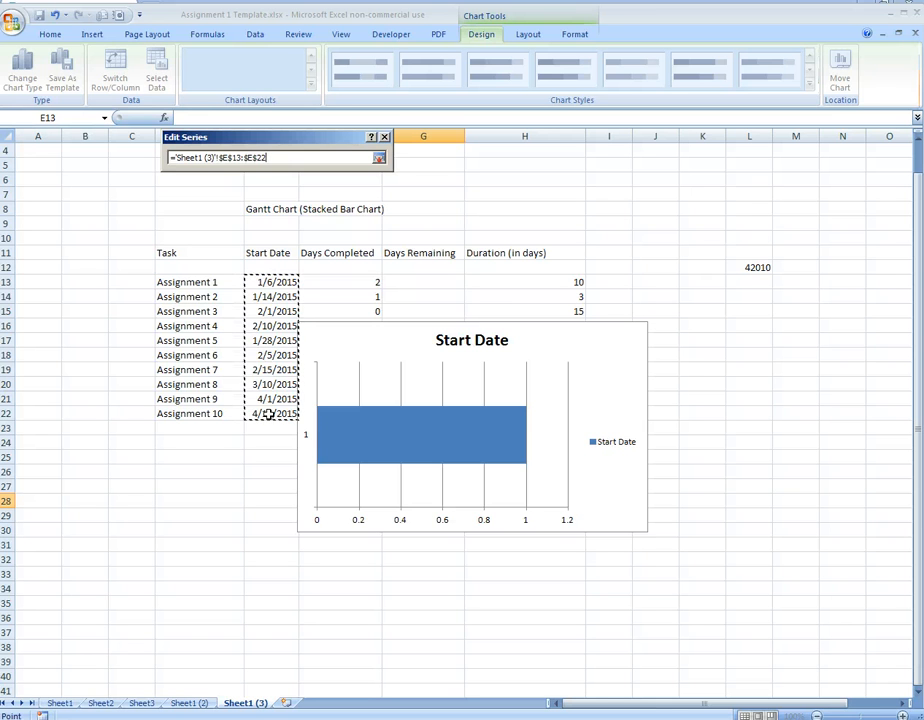
key("Return")
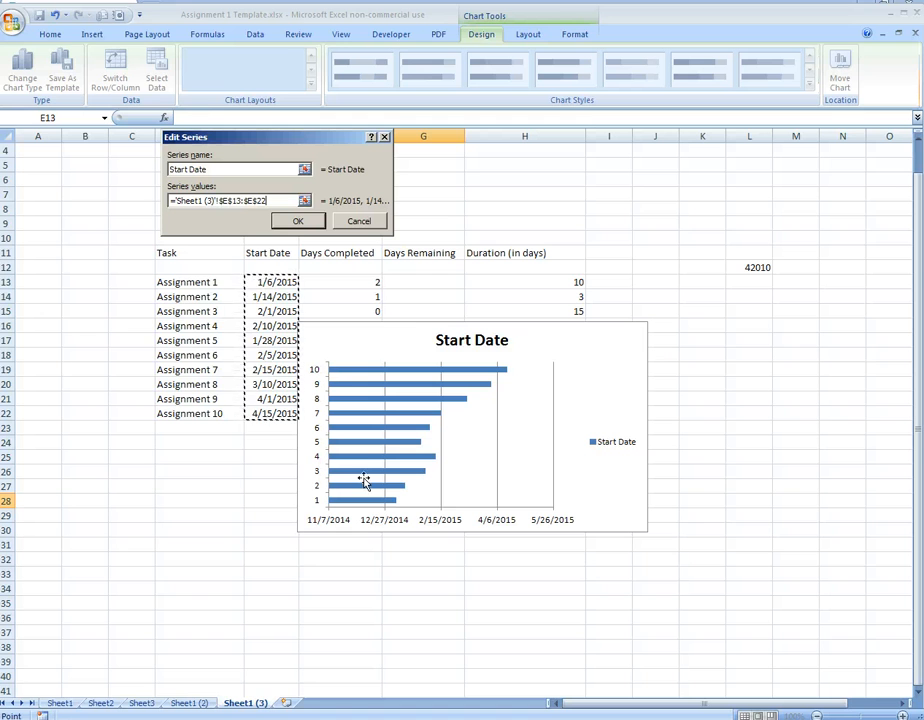
left_click(298, 222)
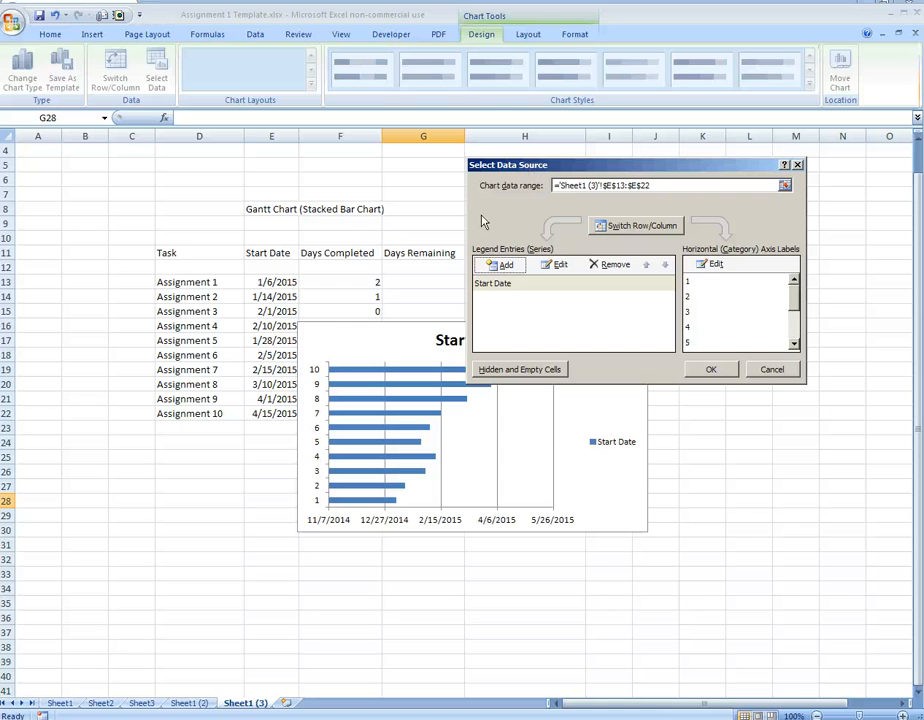
Add a second chart series named "Task" using the assignment names in D13:D22 as values
left_click(501, 266)
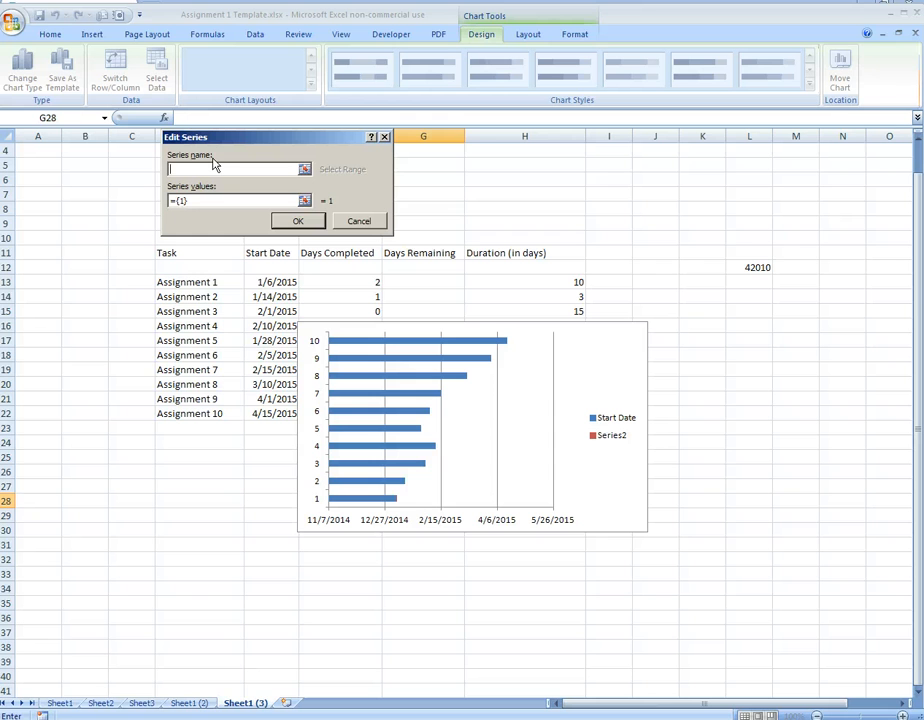
type("Task")
left_click(304, 201)
left_click_drag(190, 281, 188, 410)
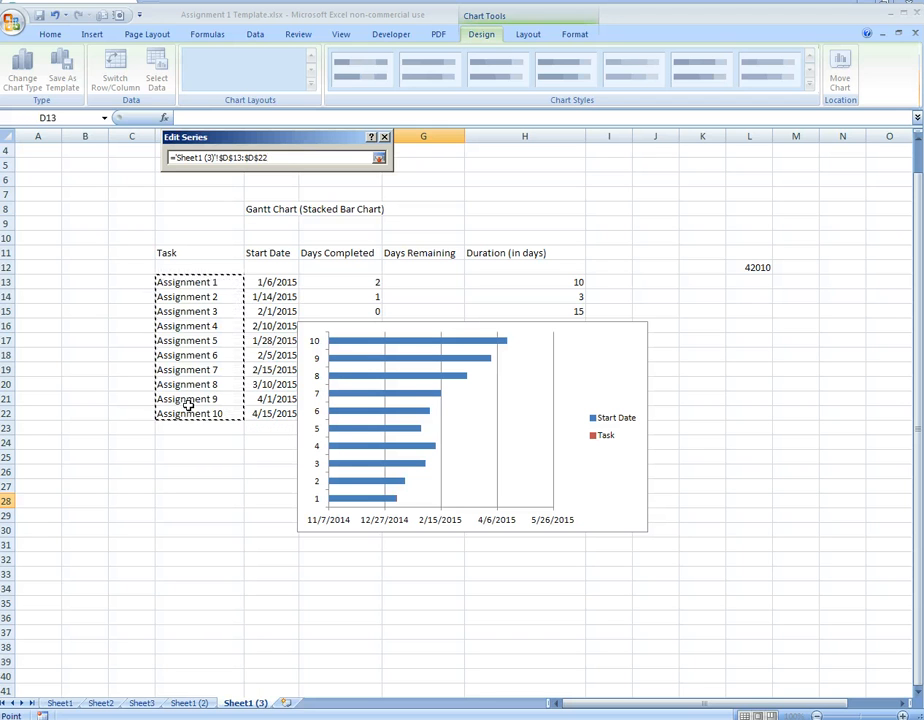
key("Return")
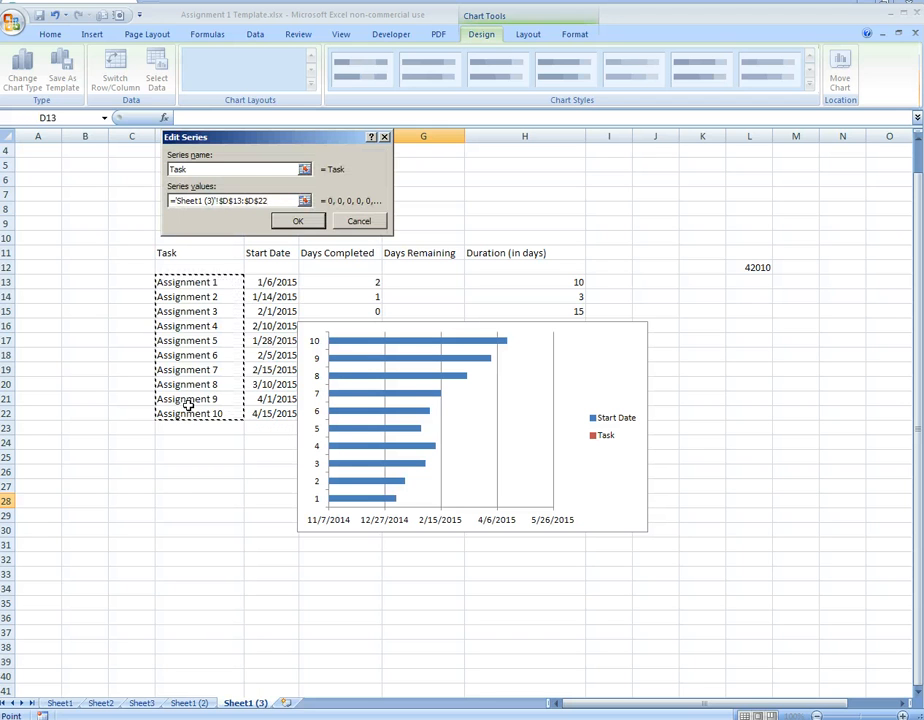
left_click(300, 221)
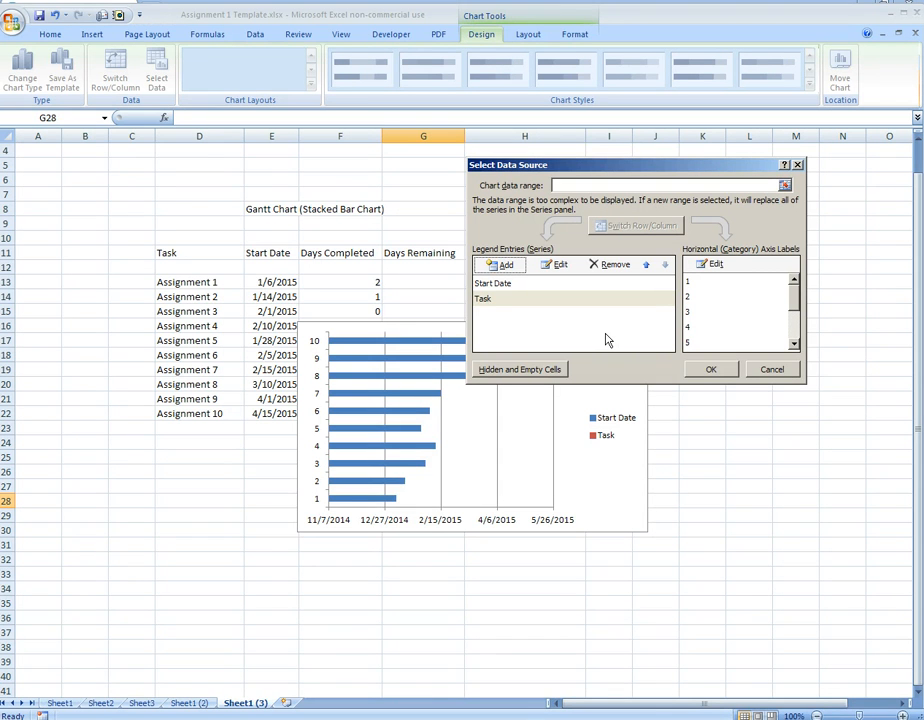
Add a third chart series named "Days Completed" with the values from F13:F22
left_click(505, 267)
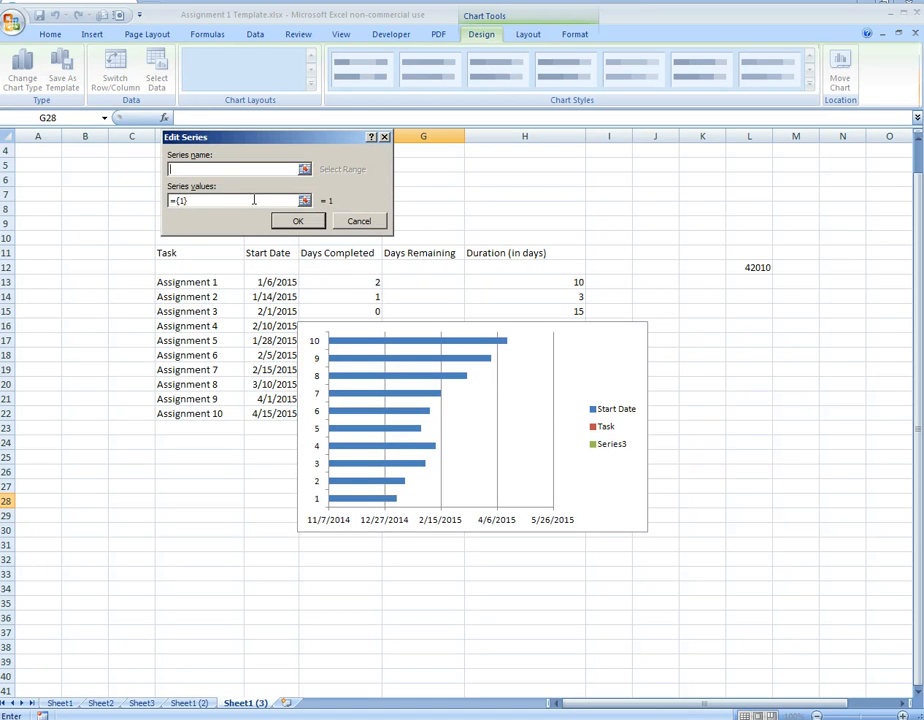
type("Days Completed")
left_click(304, 201)
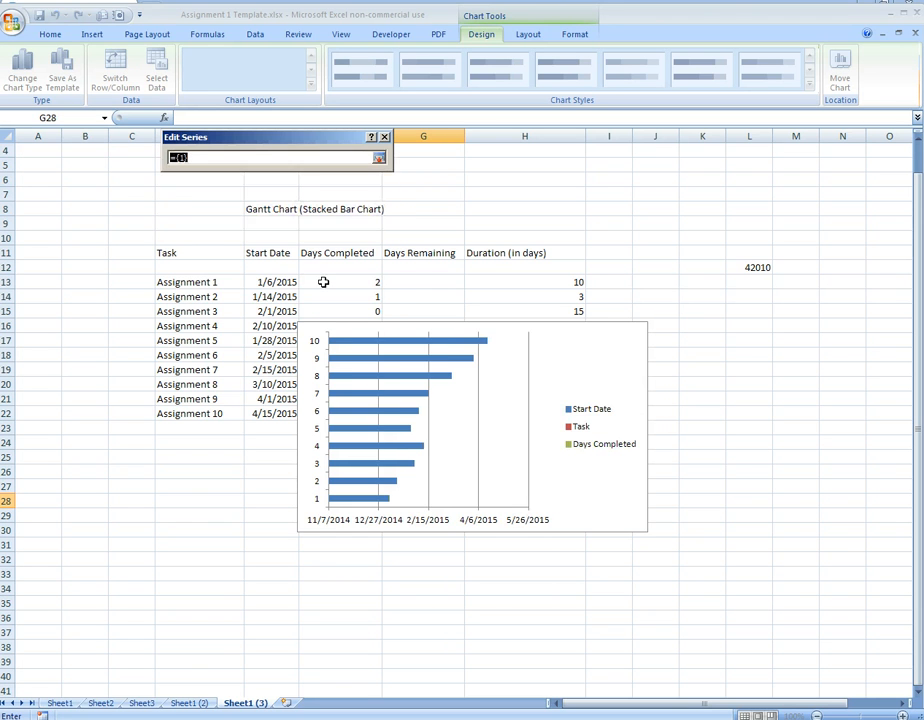
left_click_drag(324, 283, 326, 414)
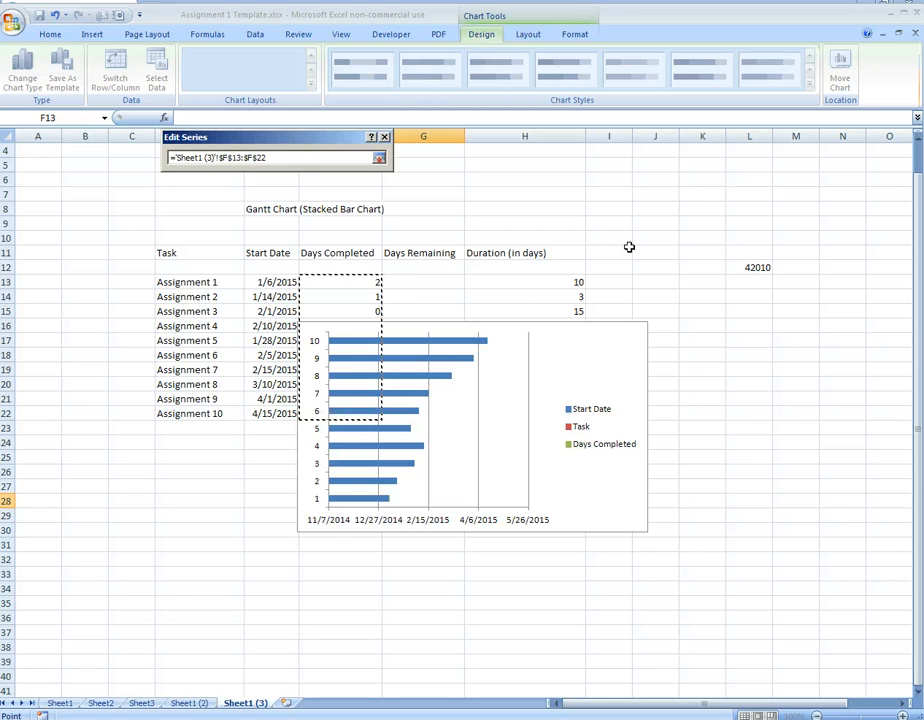
key("Return")
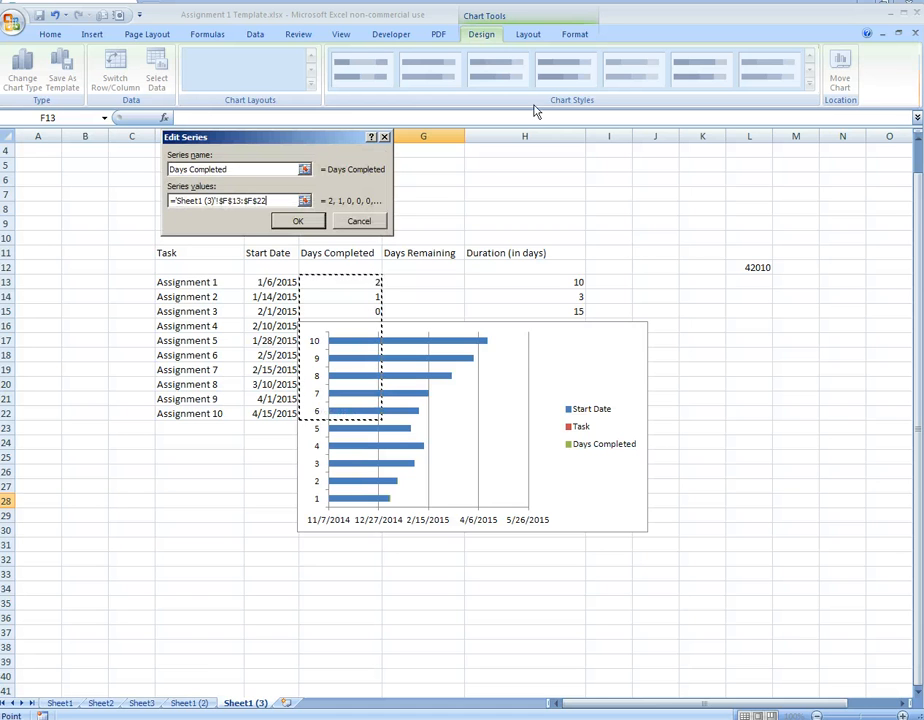
left_click(313, 221)
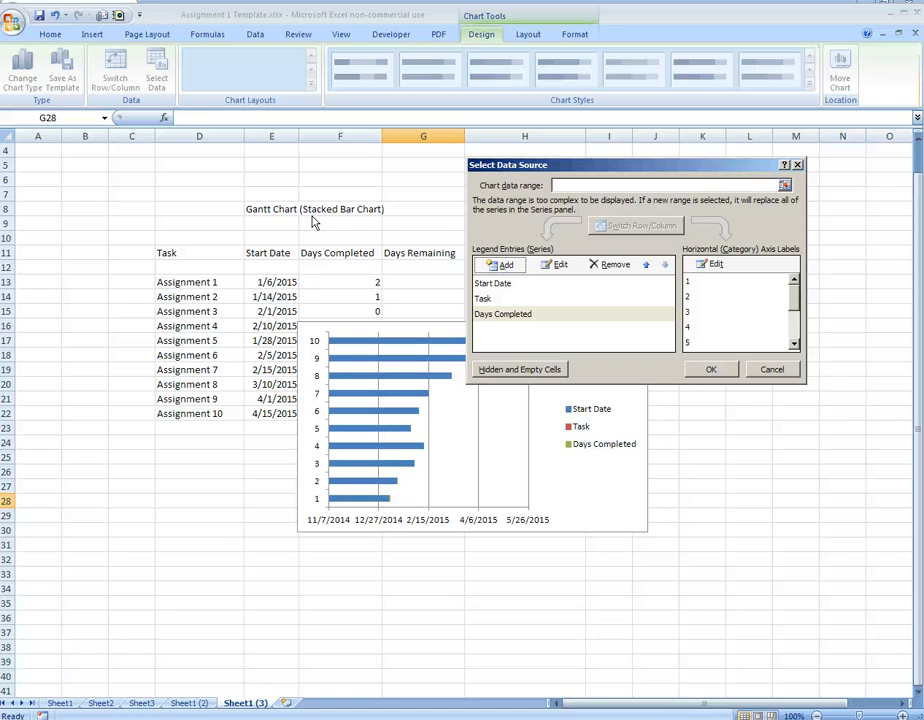
Add a fourth series named "Days Remaining" with values from G13:G22 and apply the chart's data source
left_click(506, 267)
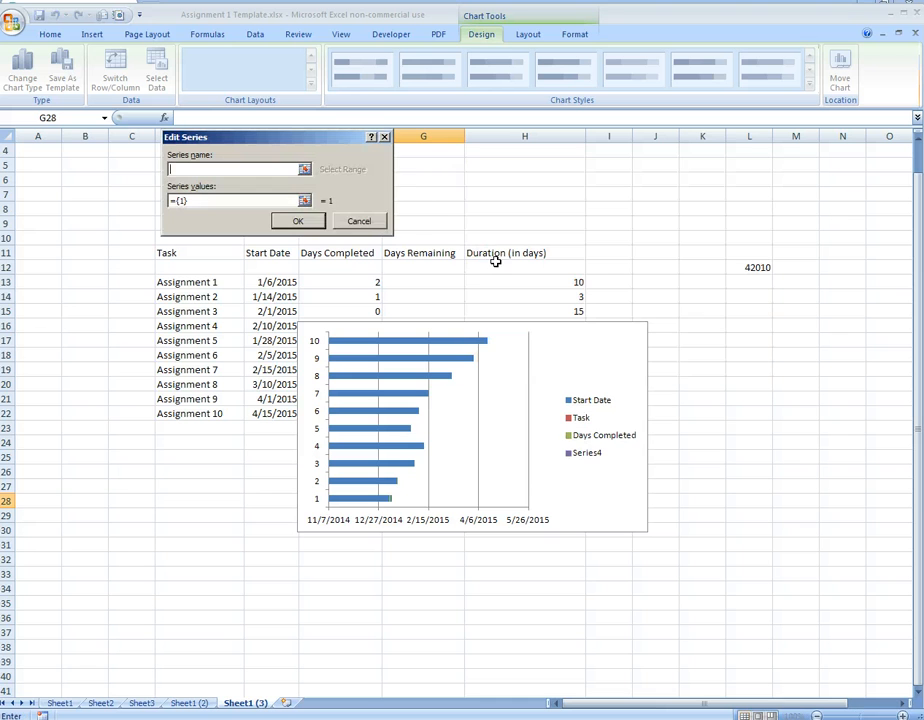
left_click(306, 203)
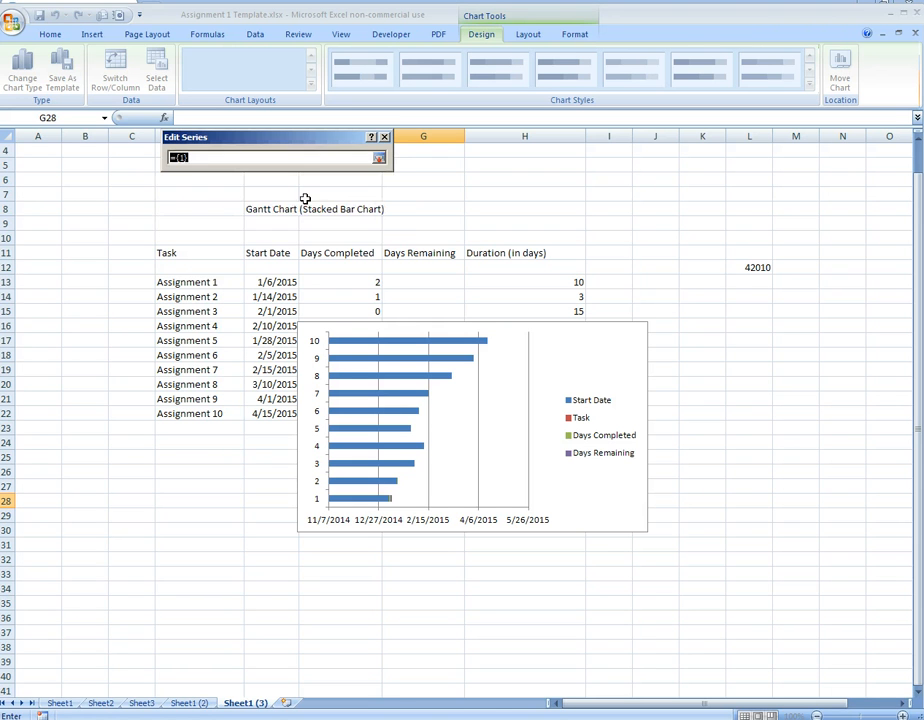
left_click_drag(427, 280, 427, 418)
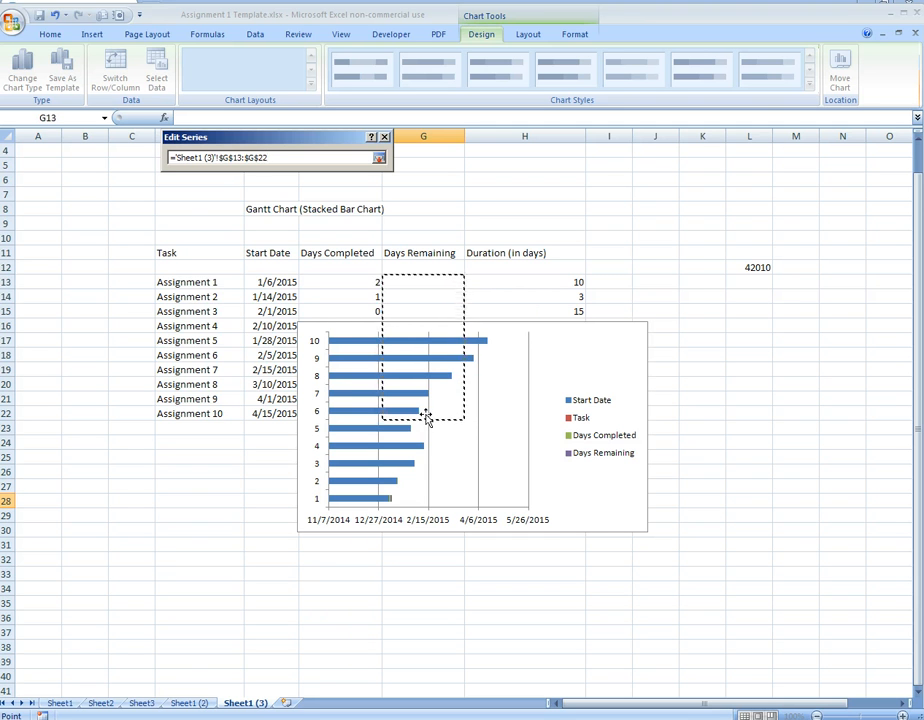
key("Return")
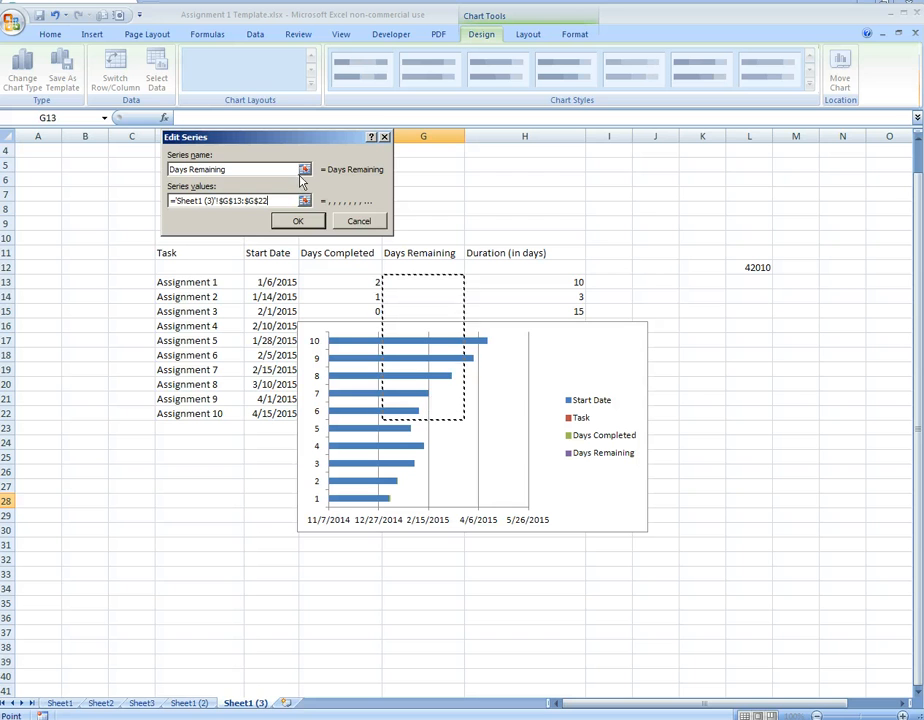
left_click(297, 220)
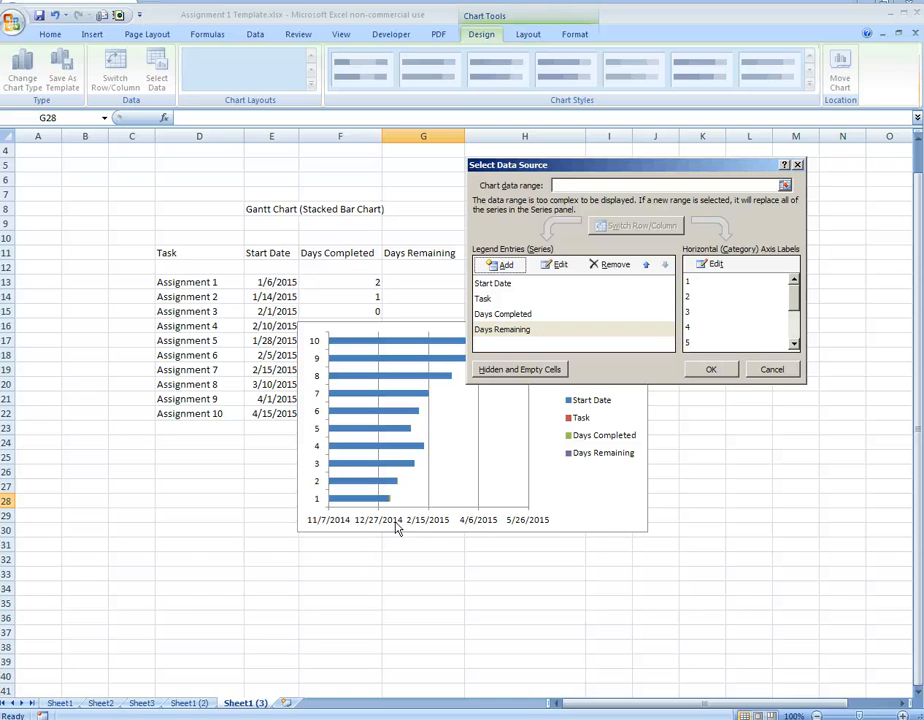
left_click(711, 370)
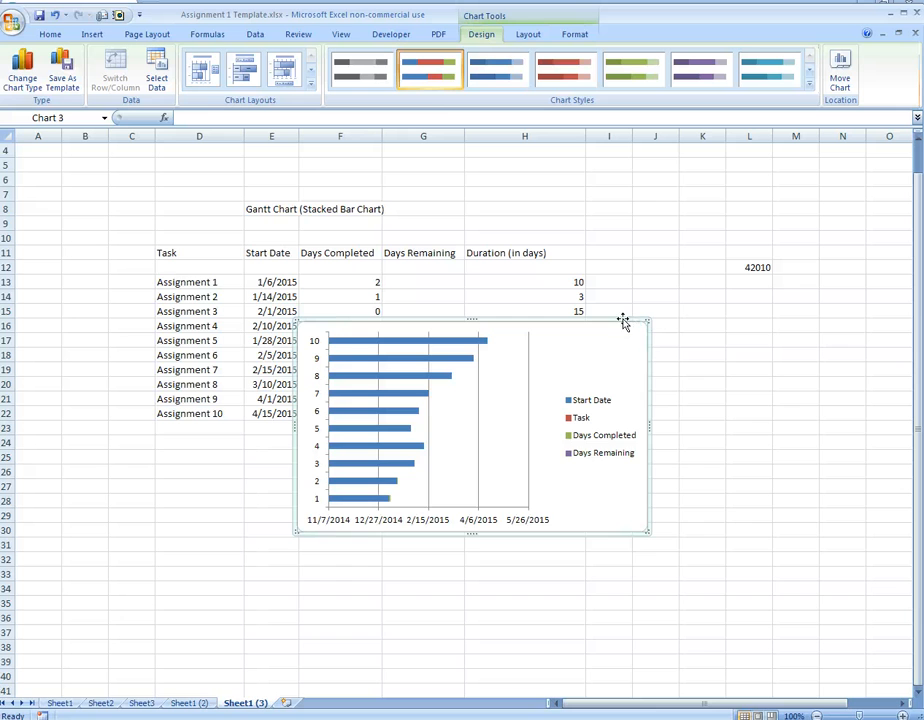
Move the chart below the table and put the categories of its vertical axis in reverse order
left_click_drag(622, 318, 478, 435)
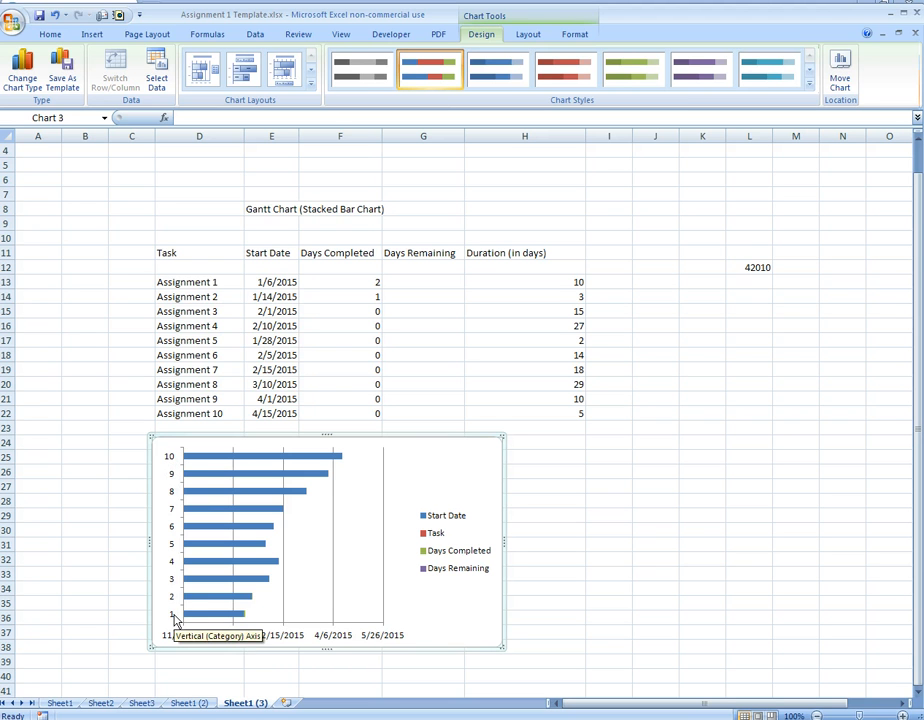
right_click(171, 459)
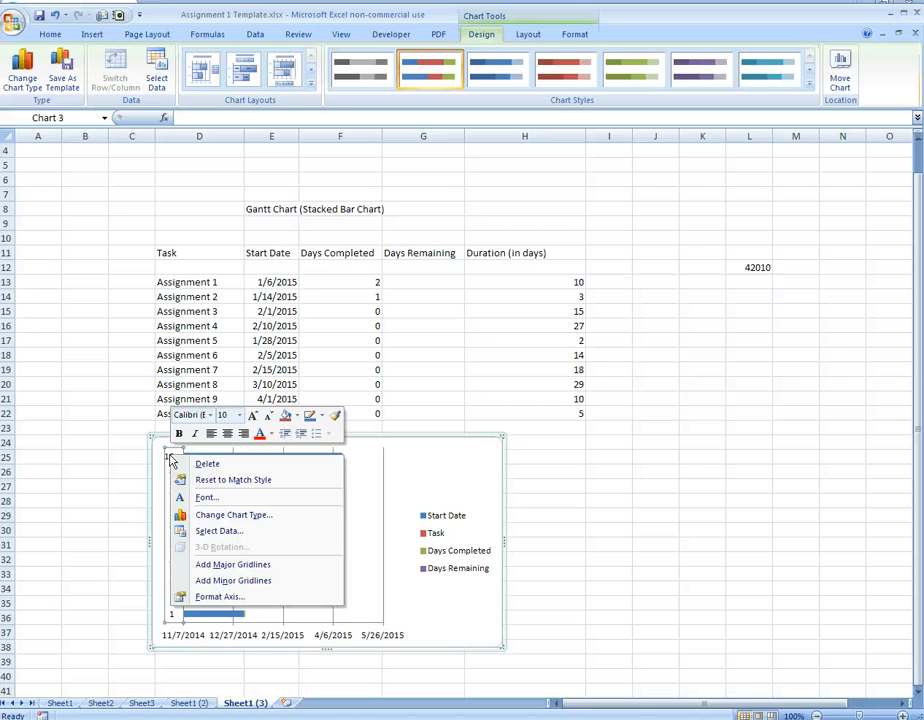
left_click(235, 598)
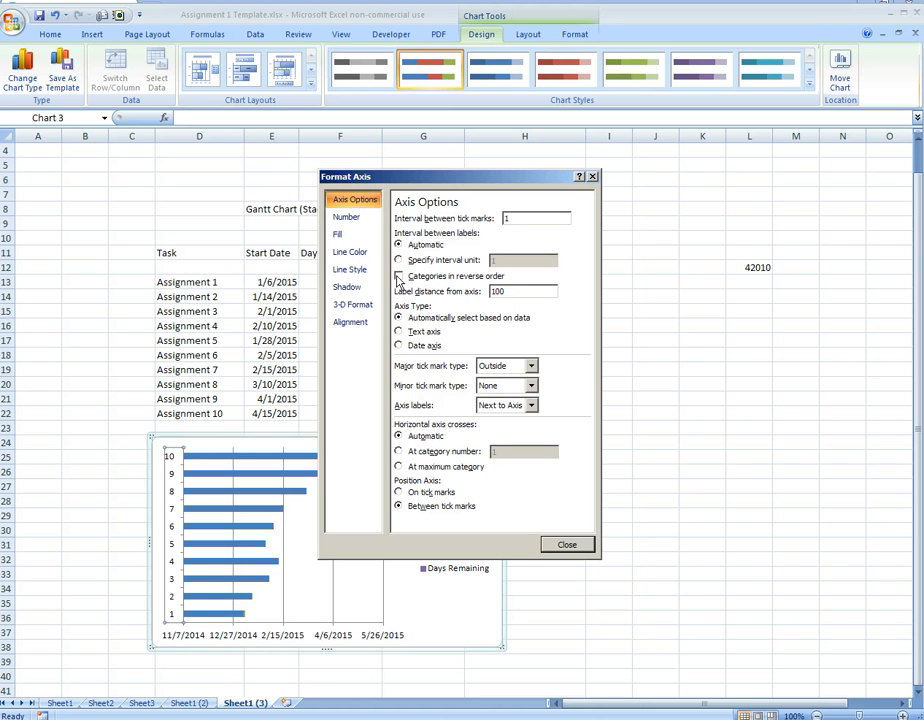
left_click(399, 277)
left_click(398, 277)
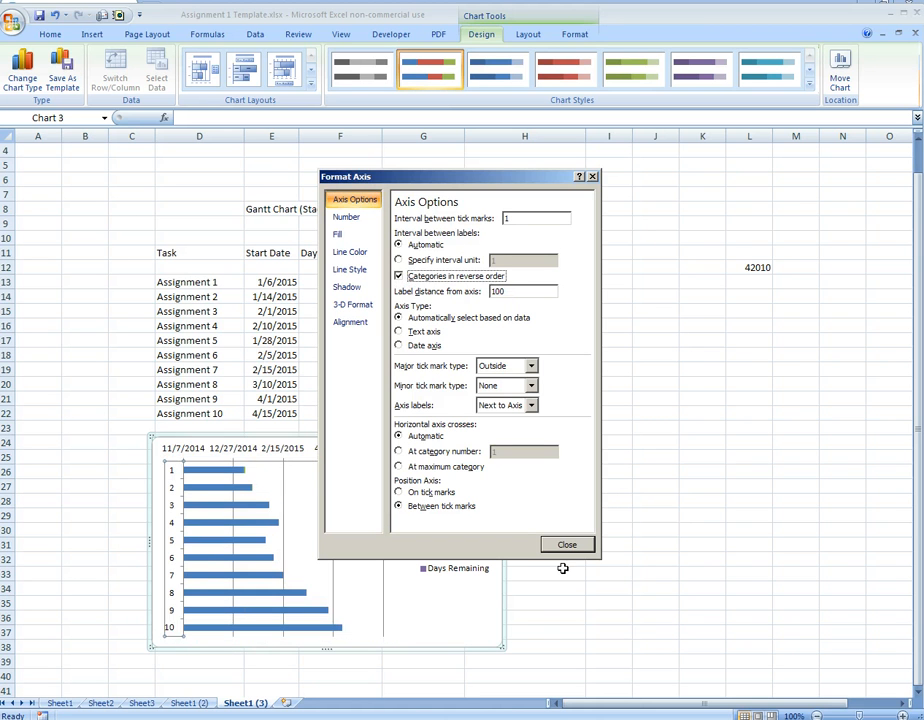
left_click(584, 546)
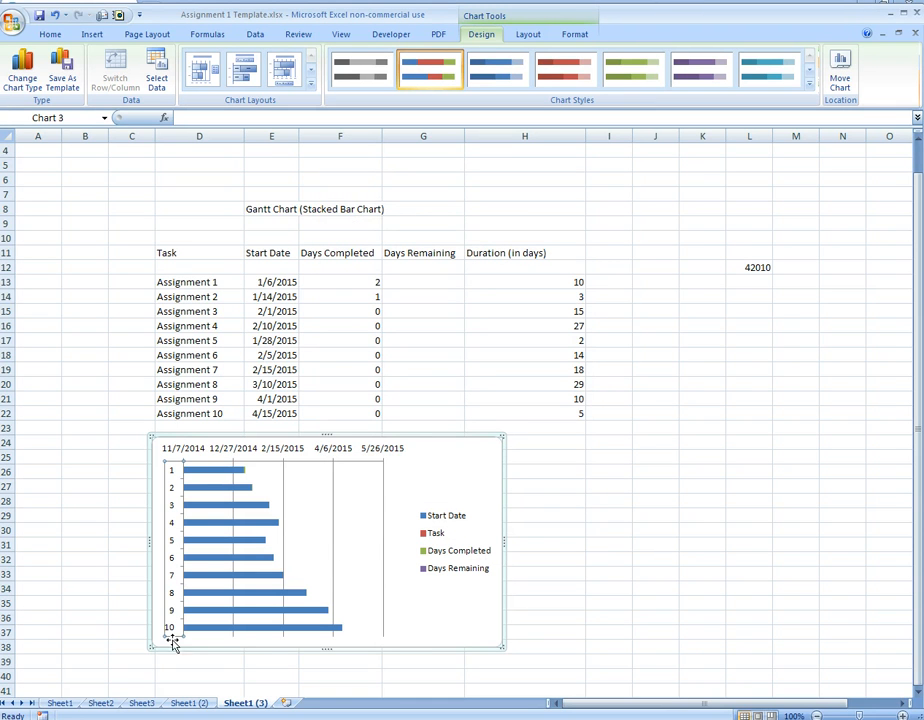
Open the format settings of the chart's vertical category axis
left_click(50, 34)
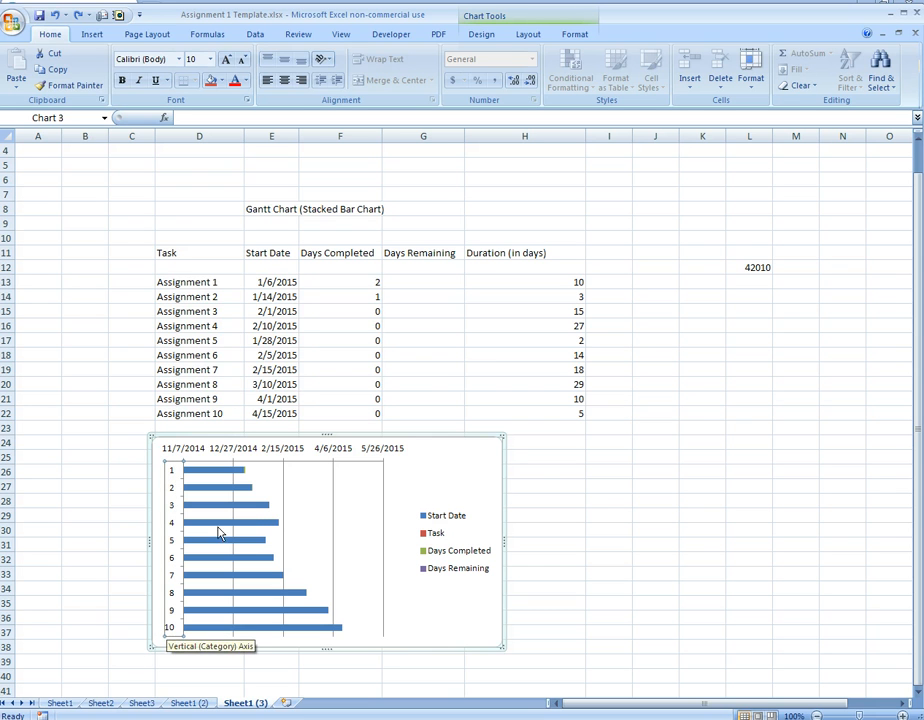
right_click(172, 512)
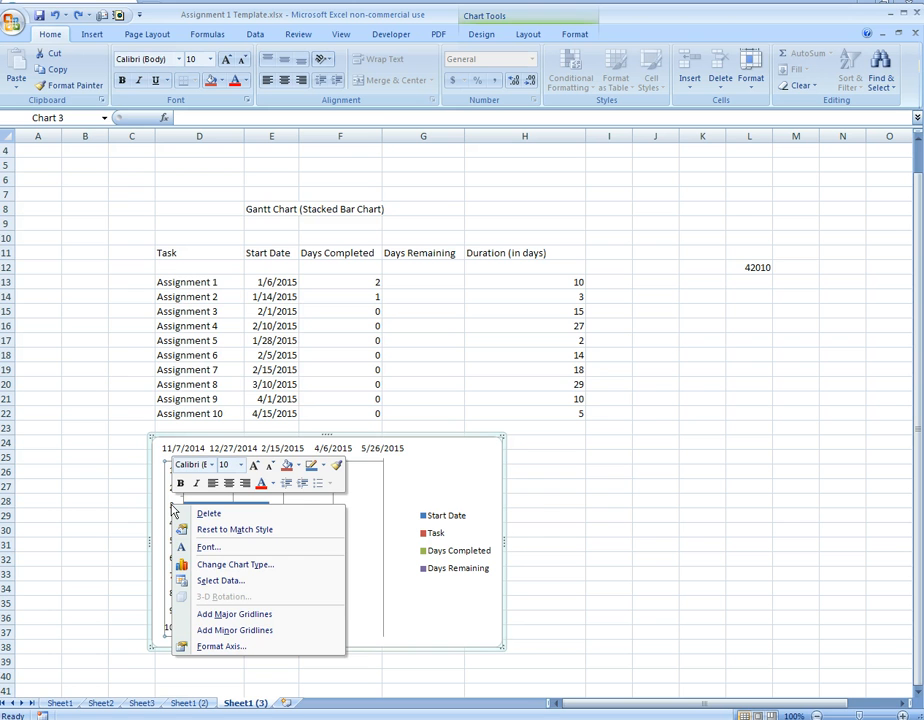
left_click(226, 647)
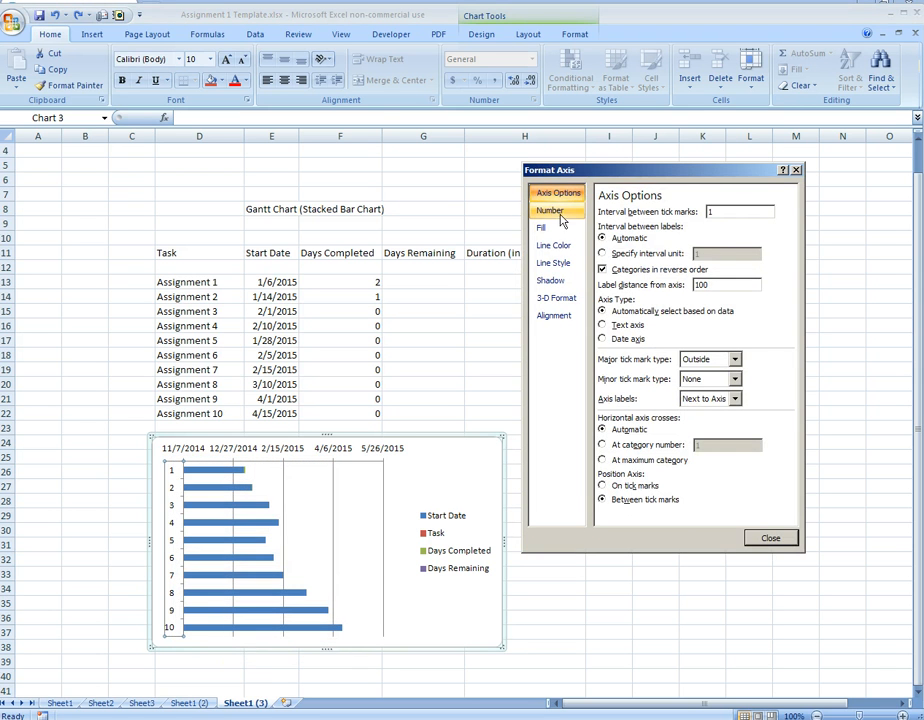